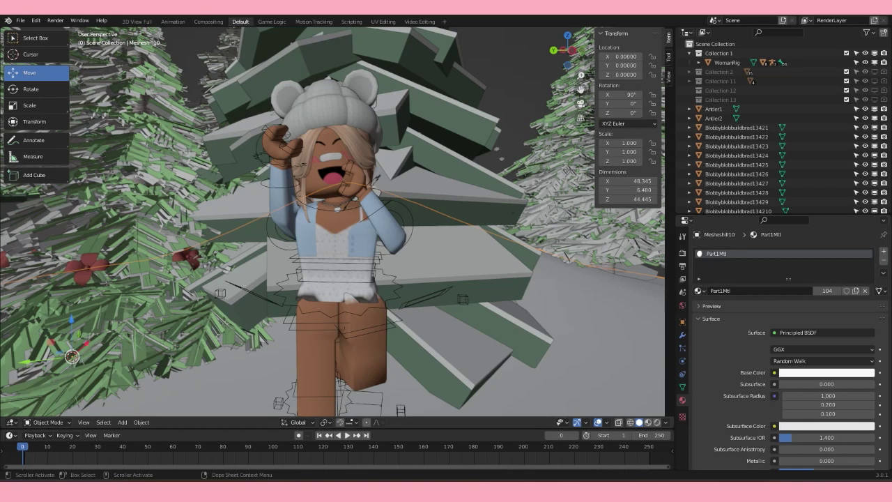
Step: Inspect the materials of the tree pieces and select the avatar's foot
{"action": "left_click", "coordinate": [506, 103]}
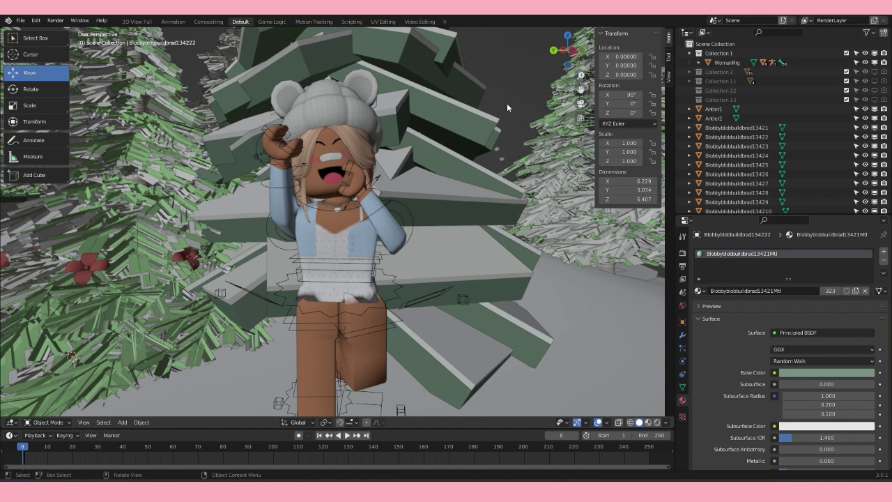
{"action": "left_click", "coordinate": [508, 98]}
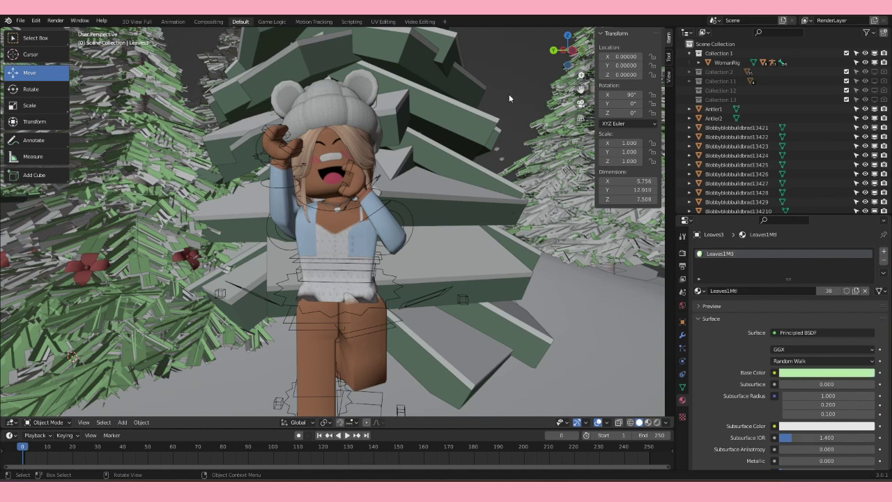
{"action": "left_click", "coordinate": [510, 100]}
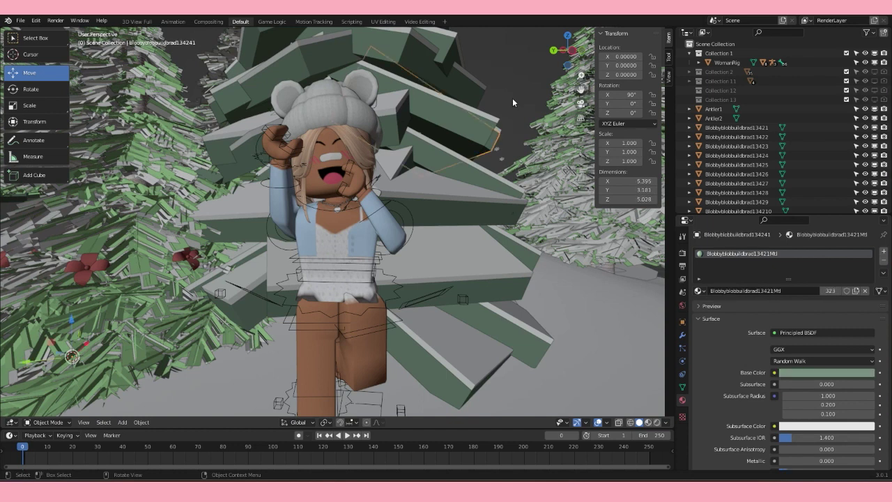
{"action": "left_click", "coordinate": [385, 377]}
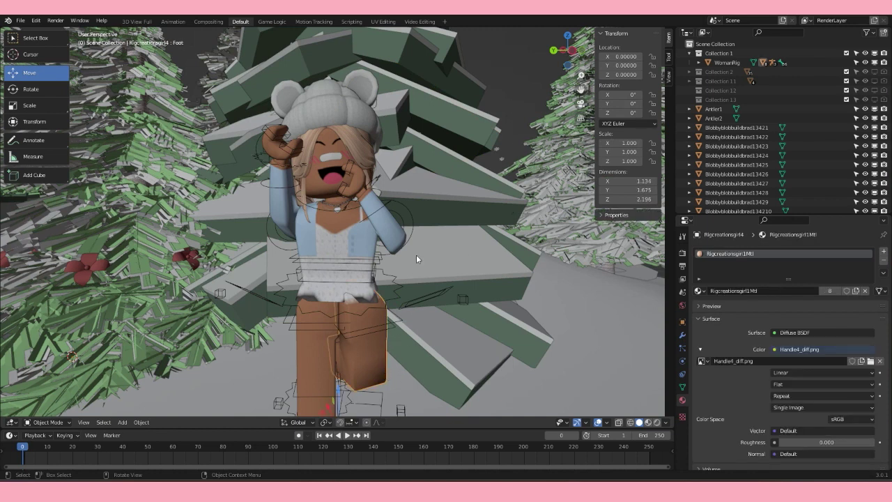
Step: Add a NURBS path, raise it with the gizmo, then add a Bezier circle curve
{"action": "key", "text": "shift+a"}
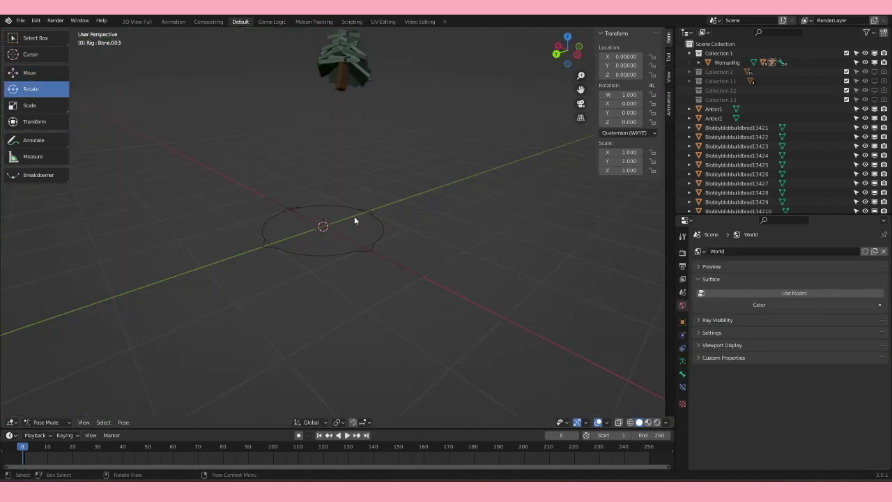
{"action": "left_click", "coordinate": [398, 261]}
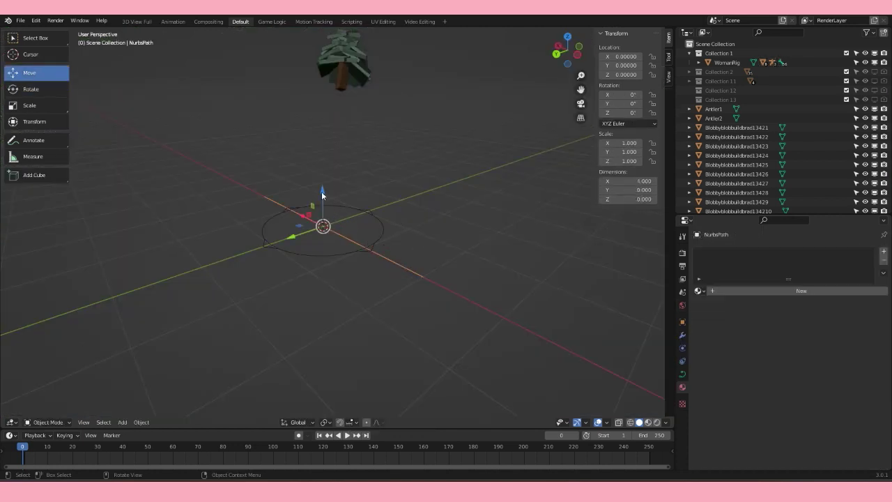
{"action": "left_click_drag", "start_coordinate": [322, 195], "coordinate": [322, 145]}
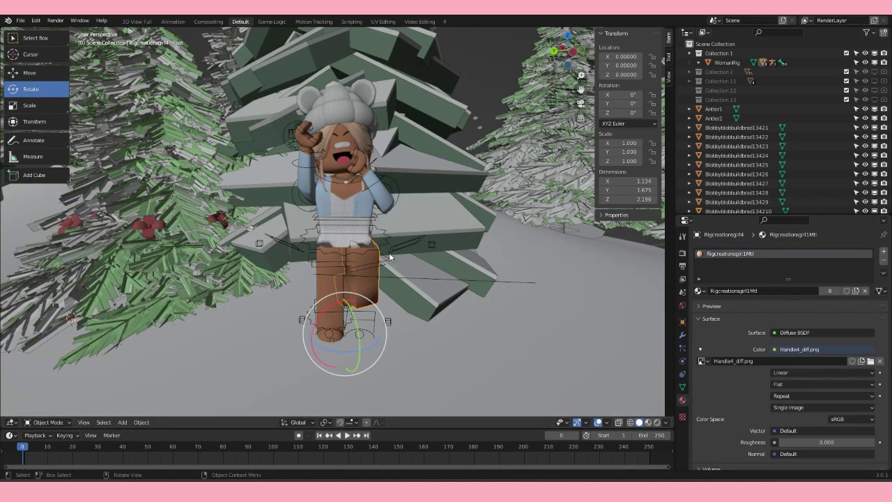
{"action": "key", "text": "shift+a"}
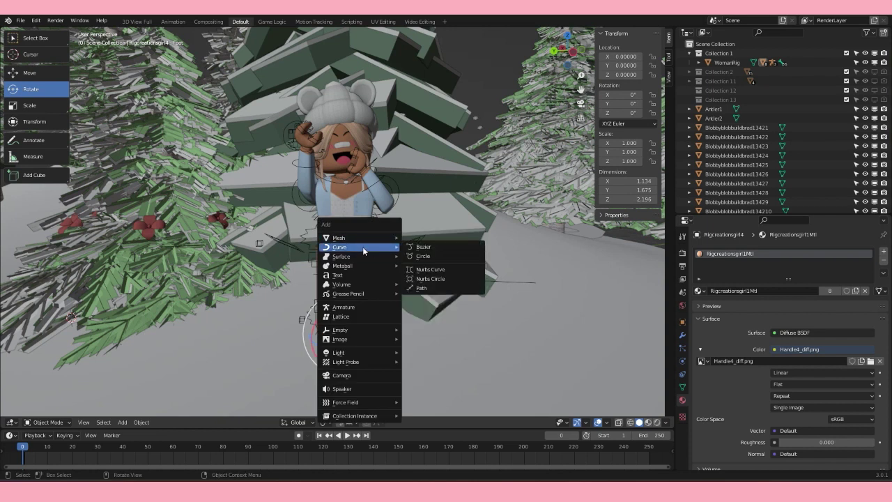
{"action": "left_click", "coordinate": [441, 255]}
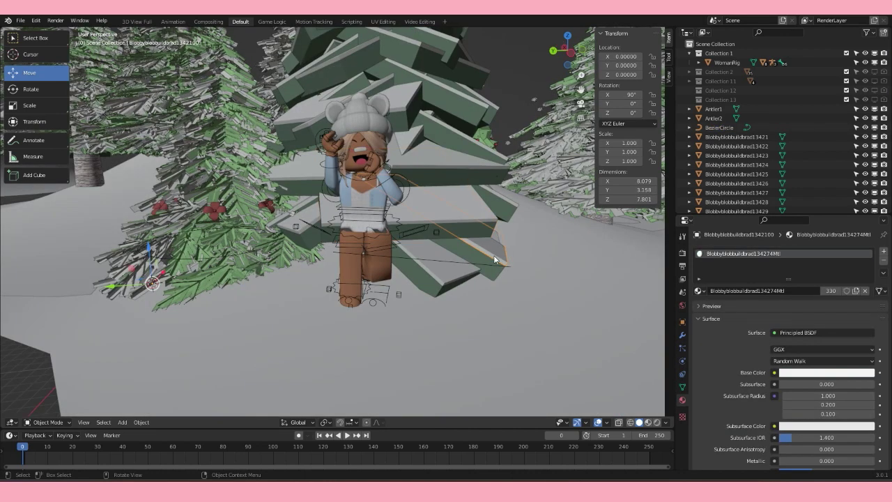
Step: Set the NurbsPath's Geometry bevel to Object, using BezierCircle as the profile
{"action": "left_click", "coordinate": [448, 268]}
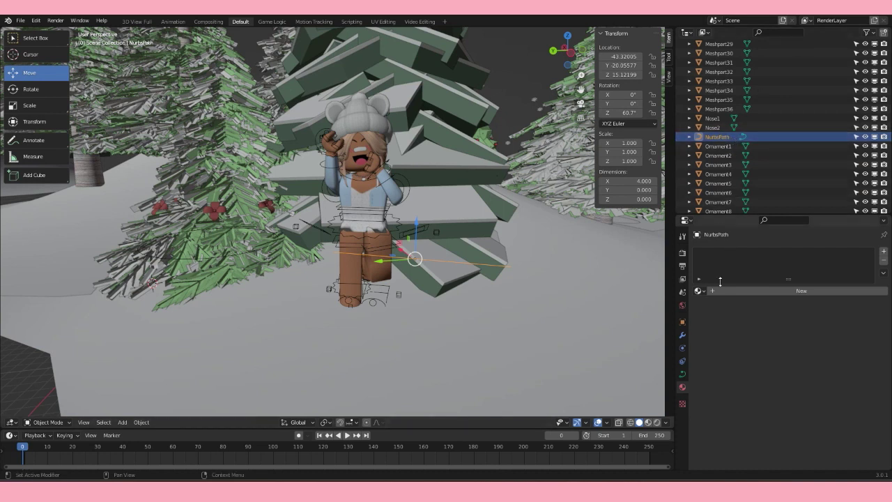
{"action": "left_click", "coordinate": [684, 378]}
{"action": "scroll", "coordinate": [751, 349], "scroll_direction": "down", "scroll_amount": 1}
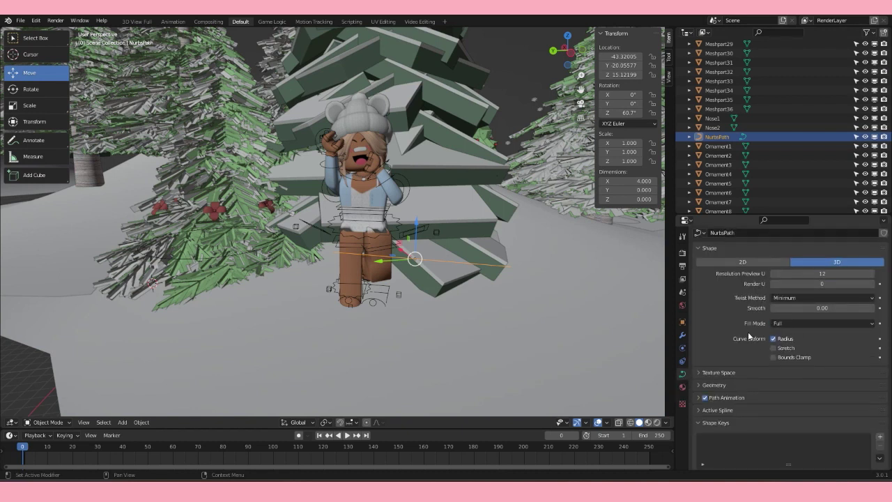
{"action": "scroll", "coordinate": [760, 354], "scroll_direction": "up", "scroll_amount": 1}
{"action": "scroll", "coordinate": [722, 278], "scroll_direction": "down", "scroll_amount": 2}
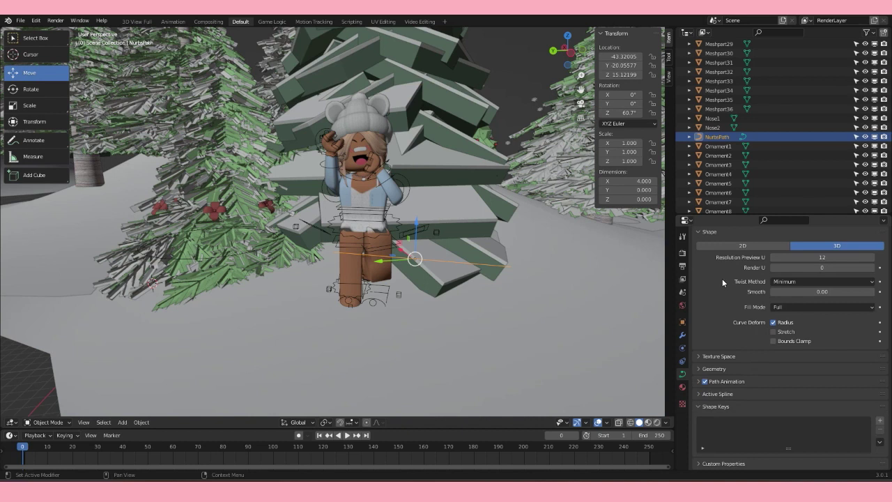
{"action": "left_click", "coordinate": [729, 368]}
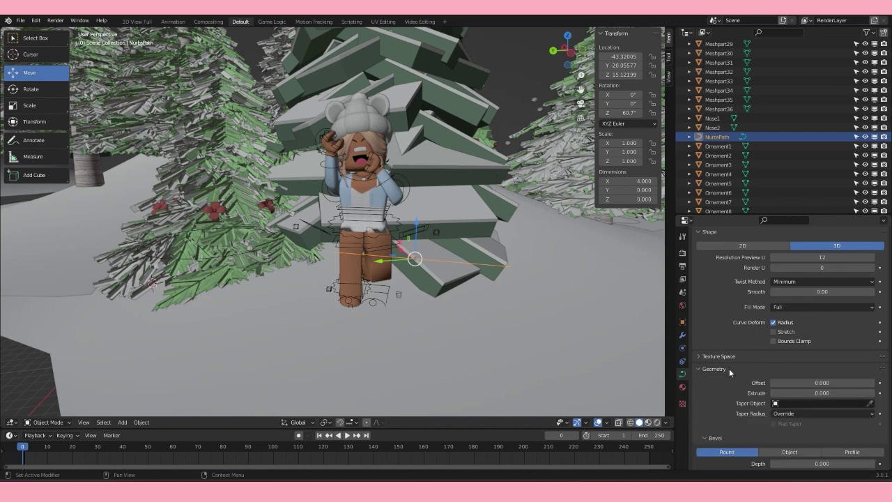
{"action": "scroll", "coordinate": [726, 374], "scroll_direction": "down", "scroll_amount": 3}
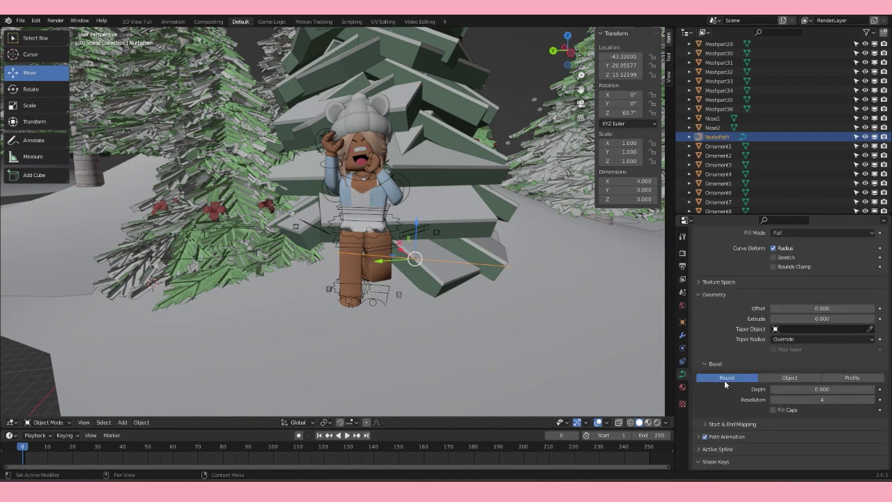
{"action": "left_click", "coordinate": [771, 376]}
{"action": "scroll", "coordinate": [772, 414], "scroll_direction": "down", "scroll_amount": 2}
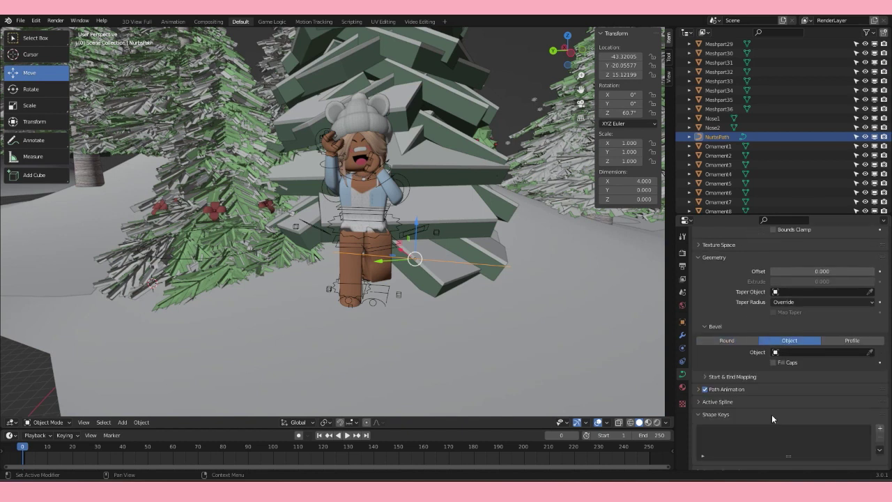
{"action": "left_click", "coordinate": [791, 352]}
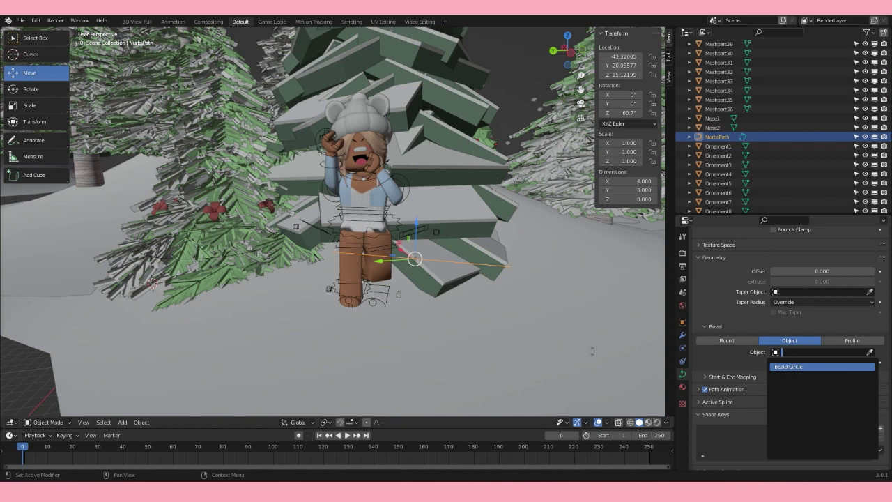
{"action": "left_click", "coordinate": [814, 366]}
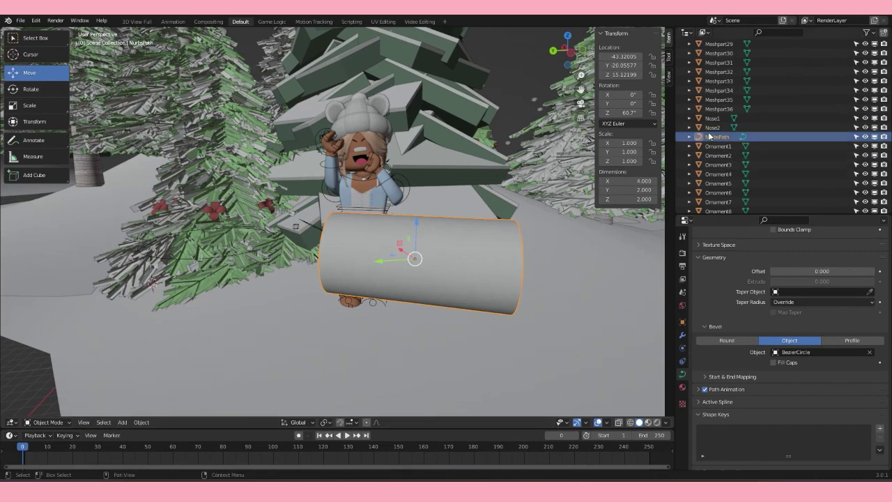
Step: Scale down the BezierCircle so the tube becomes a thin rod, then reselect the NurbsPath
{"action": "scroll", "coordinate": [724, 147], "scroll_direction": "up", "scroll_amount": 10}
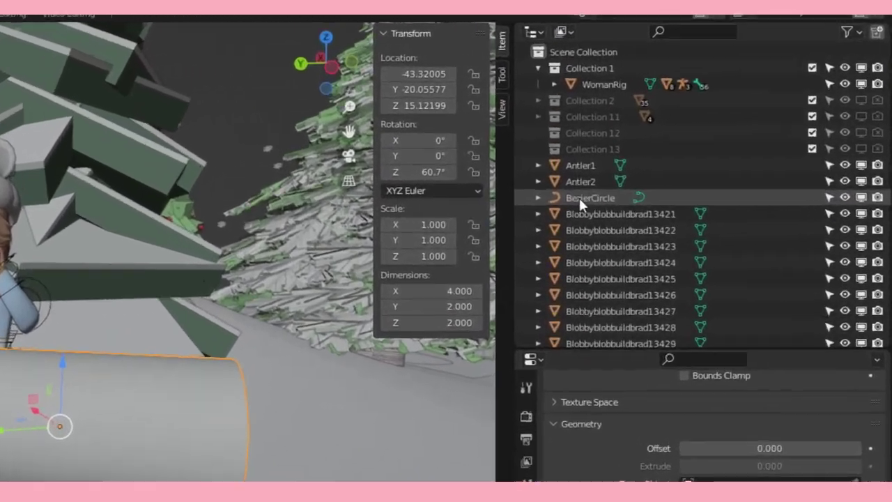
{"action": "left_click", "coordinate": [726, 129]}
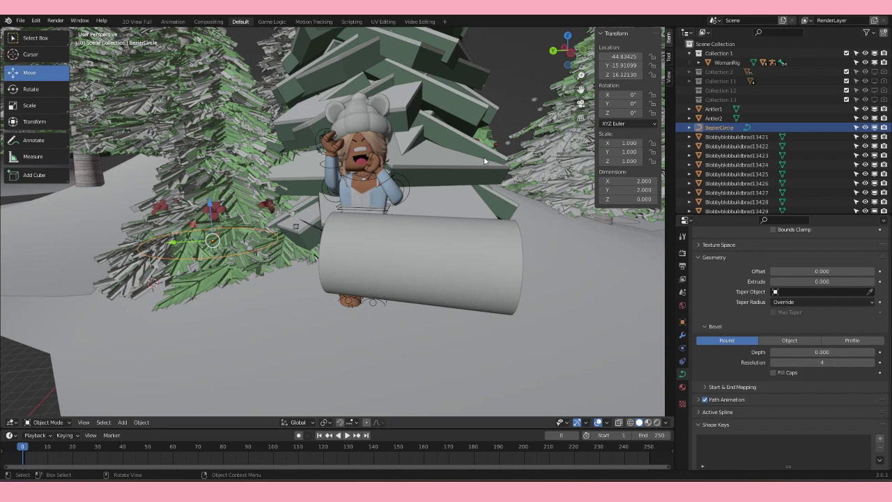
{"action": "key", "text": "s"}
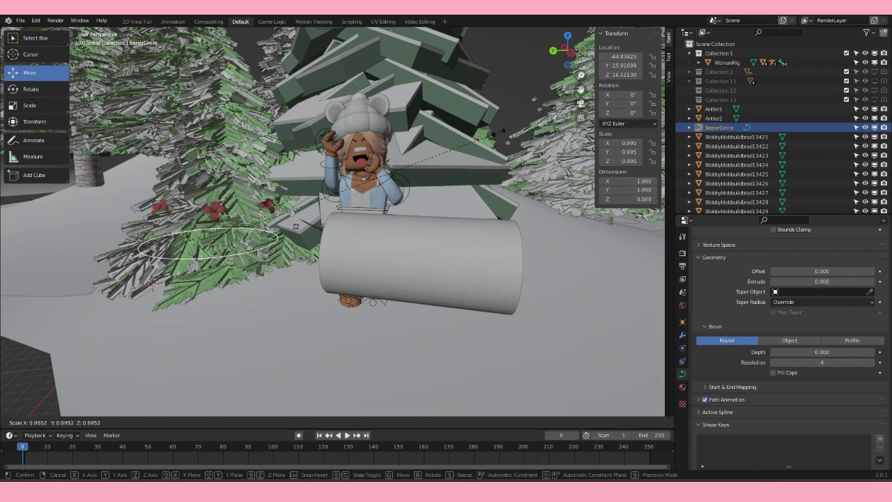
{"action": "key", "text": "Return"}
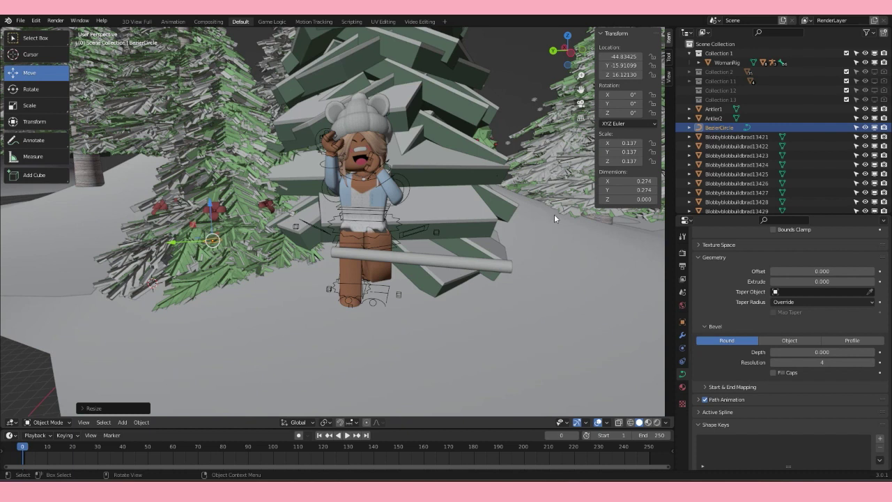
{"action": "left_click", "coordinate": [498, 268]}
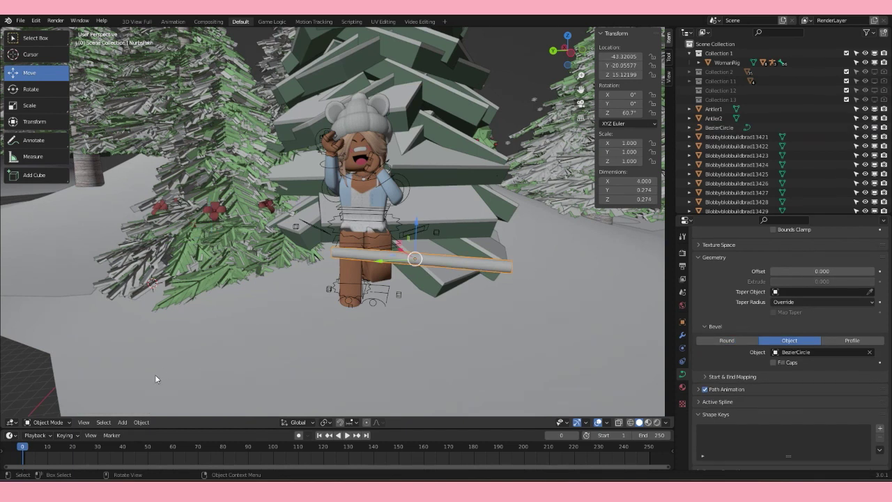
Step: Put the tube curve into Edit Mode with the Move tool active
{"action": "left_click", "coordinate": [47, 423]}
{"action": "right_click", "coordinate": [50, 423]}
{"action": "left_click", "coordinate": [59, 423]}
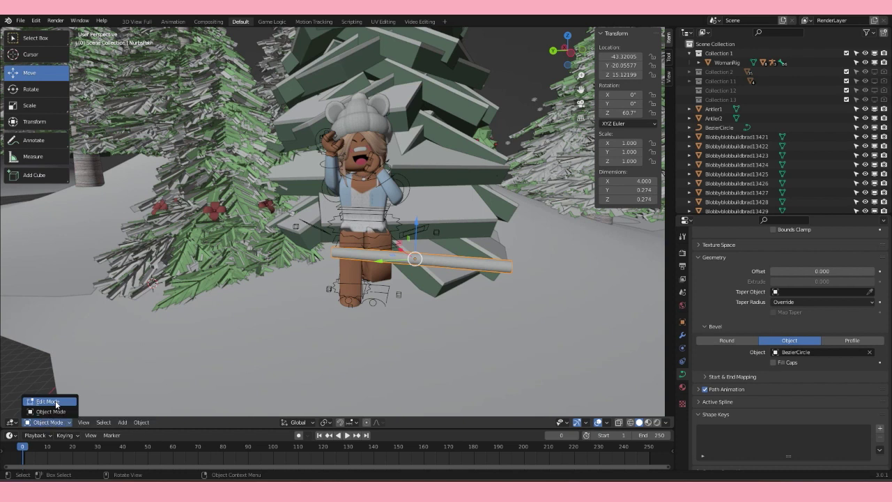
{"action": "left_click", "coordinate": [56, 403]}
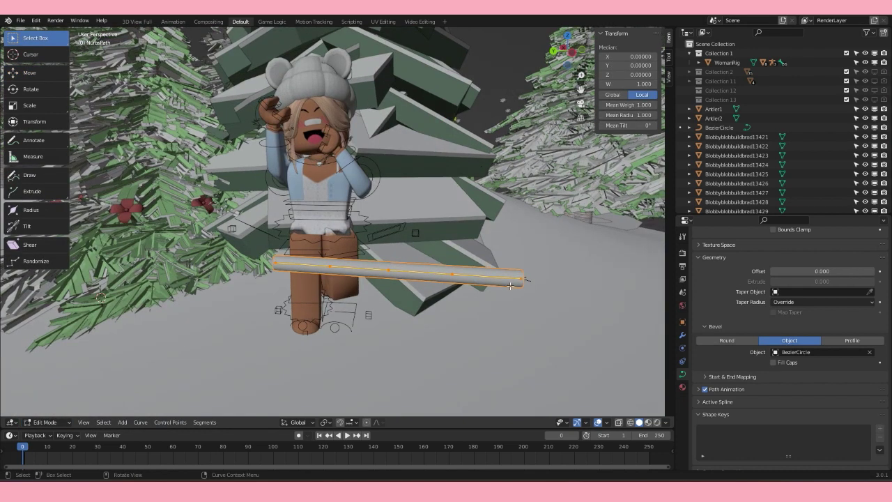
{"action": "scroll", "coordinate": [334, 272], "scroll_direction": "up", "scroll_amount": 2}
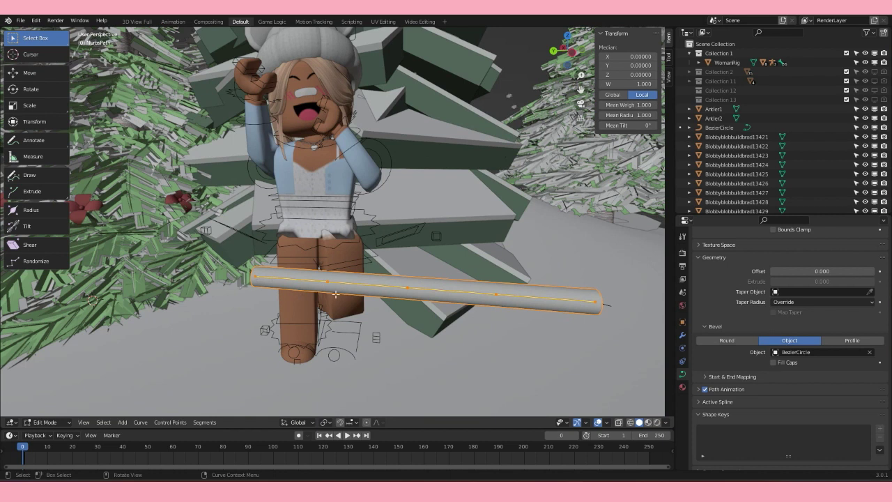
{"action": "left_click", "coordinate": [31, 76]}
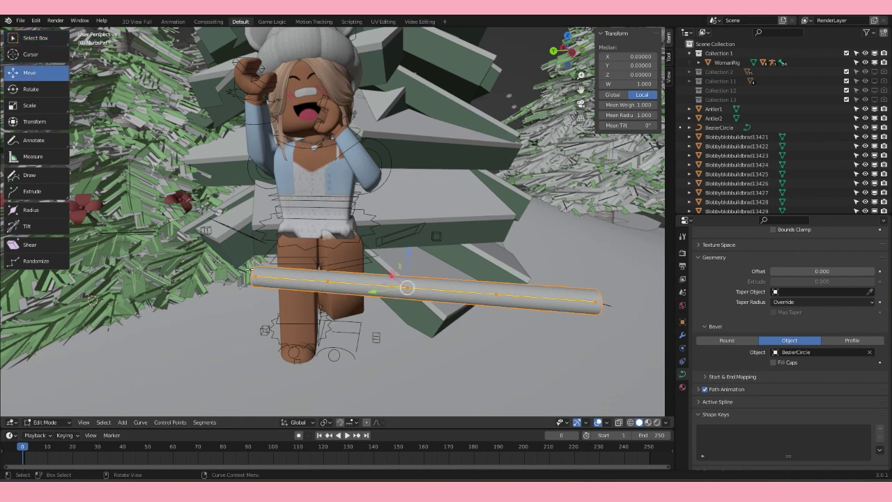
Step: Drag the left endpoint and control points to bend the tube into an S-shaped wave
{"action": "left_click", "coordinate": [253, 278]}
{"action": "mouse_move", "coordinate": [254, 278]}
{"action": "left_mouse_down"}
{"action": "mouse_move", "coordinate": [245, 187]}
{"action": "mouse_move", "coordinate": [194, 251]}
{"action": "left_mouse_up"}
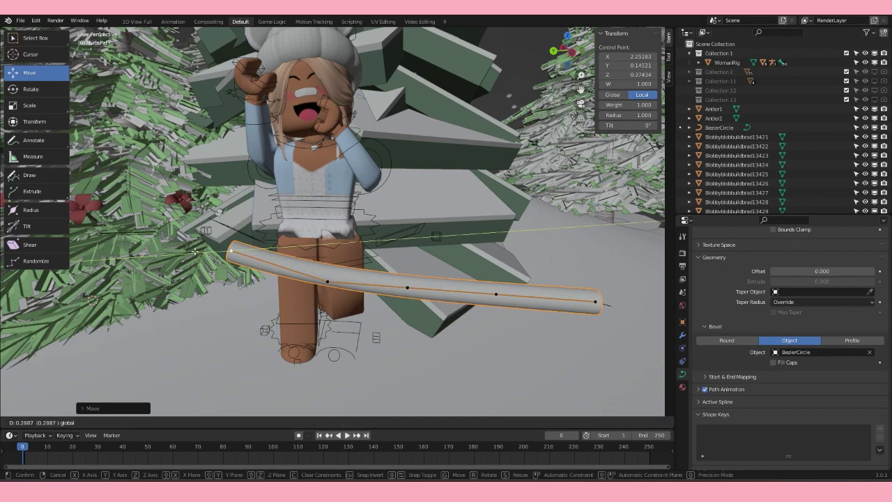
{"action": "left_click", "coordinate": [194, 251]}
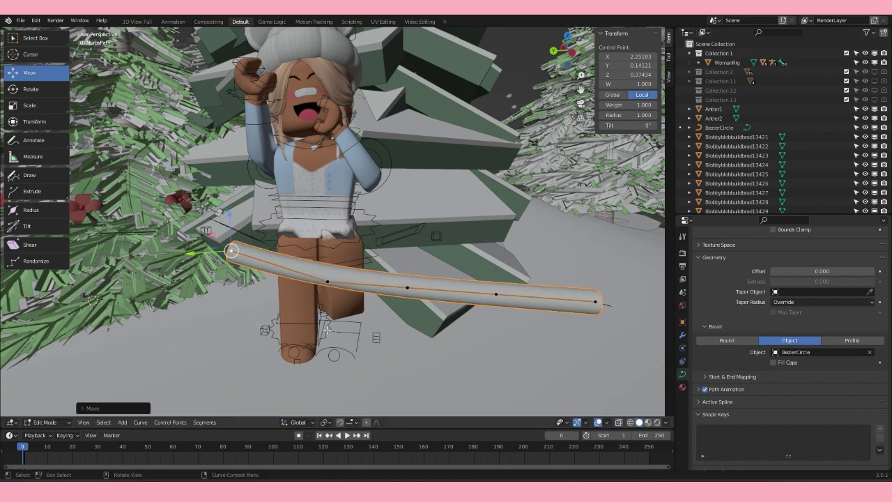
{"action": "left_click", "coordinate": [407, 288]}
{"action": "left_click_drag", "start_coordinate": [408, 287], "coordinate": [465, 174]}
{"action": "left_click_drag", "start_coordinate": [328, 282], "coordinate": [330, 289]}
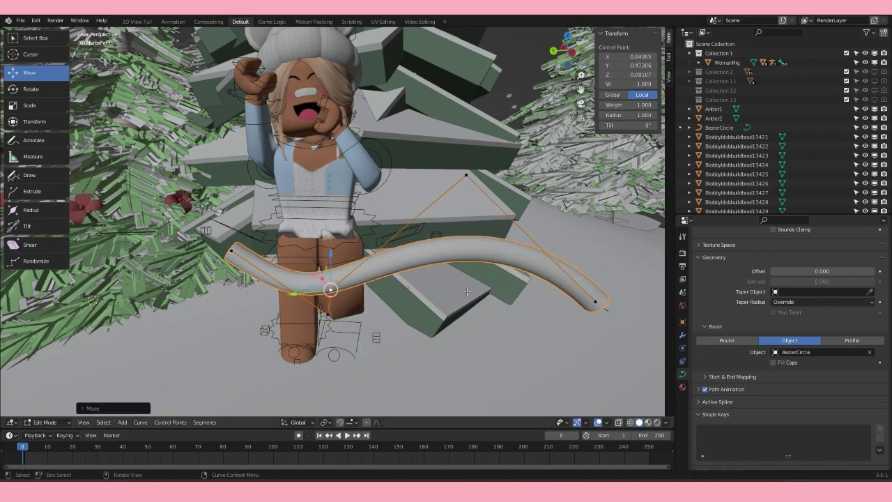
Step: Extrude new points from the curve end to form the heart-shaped loop
{"action": "key", "text": "Tab"}
{"action": "mouse_move", "coordinate": [467, 290]}
{"action": "middle_mouse_down"}
{"action": "mouse_move", "coordinate": [337, 194]}
{"action": "mouse_move", "coordinate": [344, 266]}
{"action": "middle_mouse_up"}
{"action": "key", "text": "Tab"}
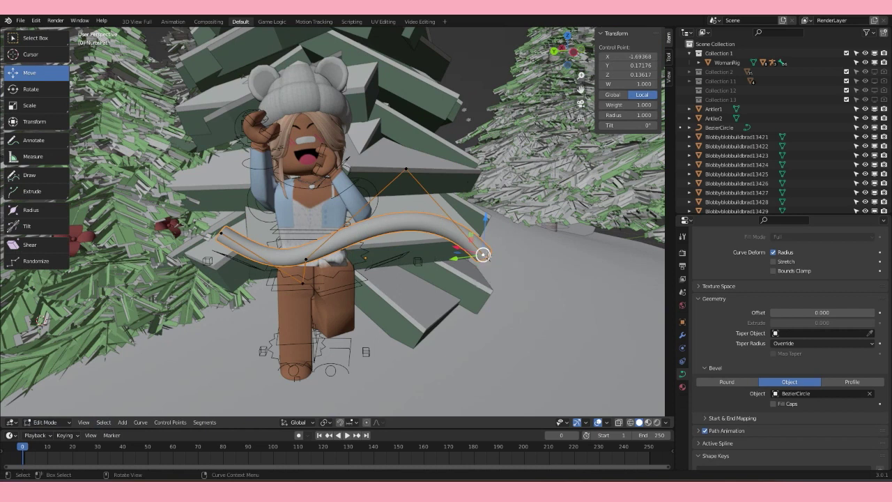
{"action": "key", "text": "e"}
{"action": "left_click", "coordinate": [513, 266]}
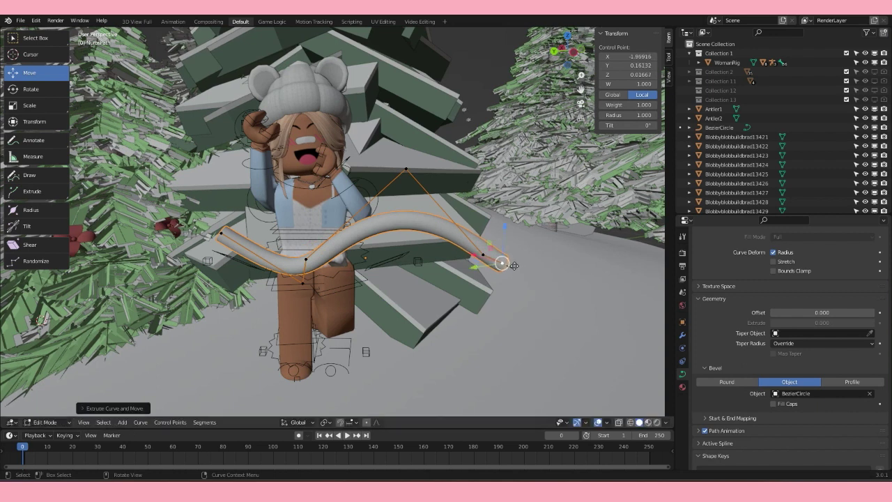
{"action": "key", "text": "e"}
{"action": "left_click", "coordinate": [535, 257]}
{"action": "key", "text": "e"}
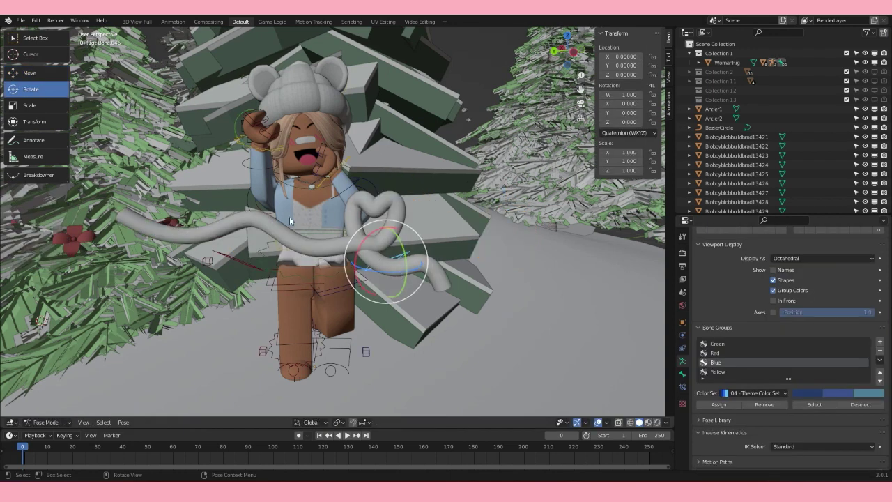
Step: Give the NurbsPath tube a new Glass BSDF material with roughness at 0
{"action": "left_click", "coordinate": [436, 277]}
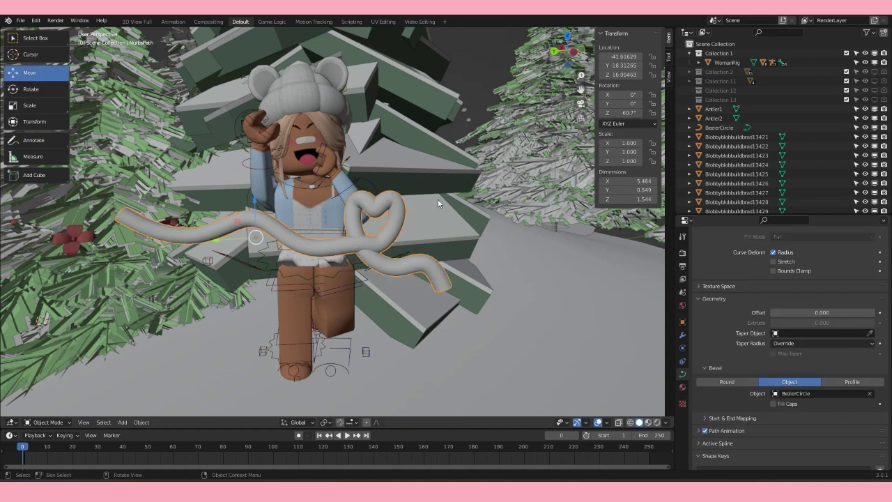
{"action": "left_click", "coordinate": [261, 237]}
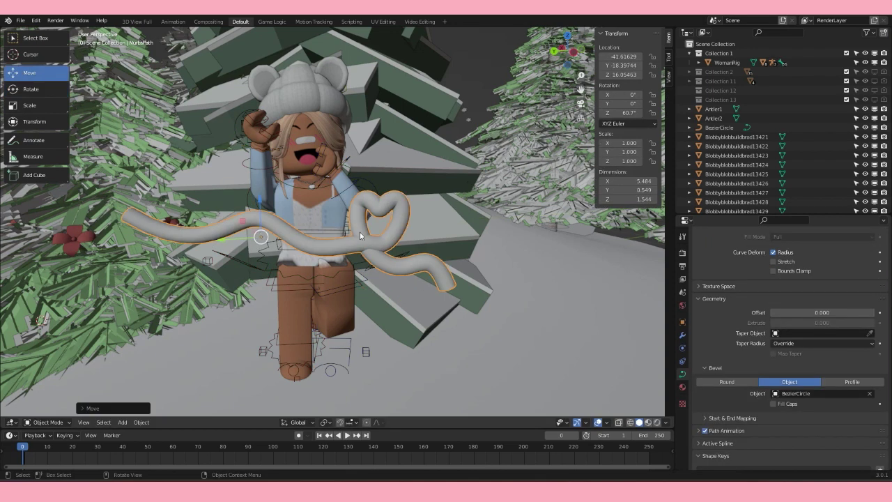
{"action": "left_click", "coordinate": [401, 275]}
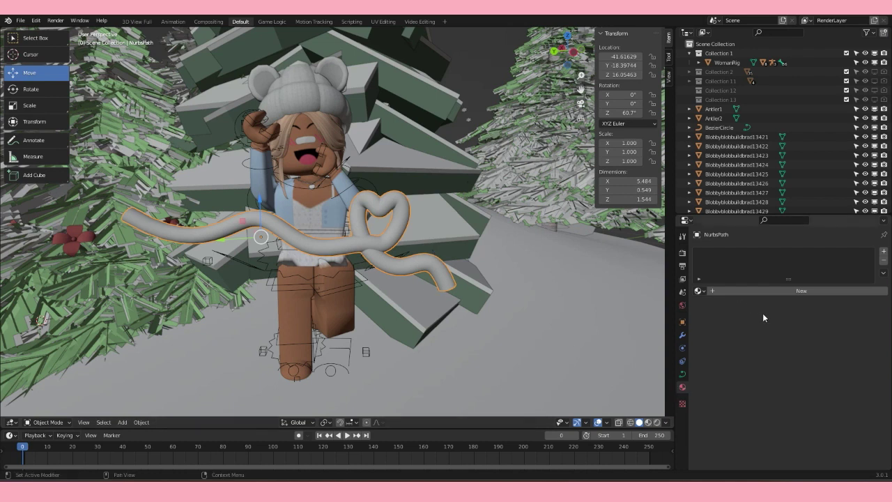
{"action": "left_click", "coordinate": [818, 289]}
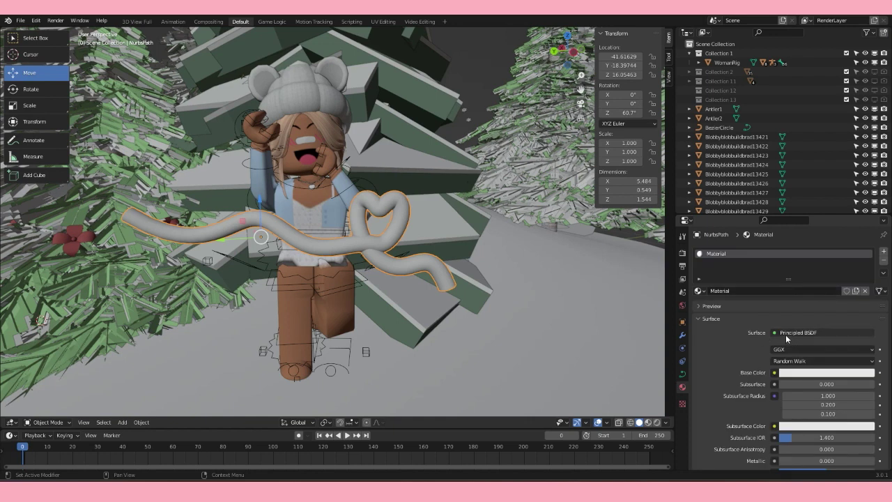
{"action": "left_click", "coordinate": [785, 334]}
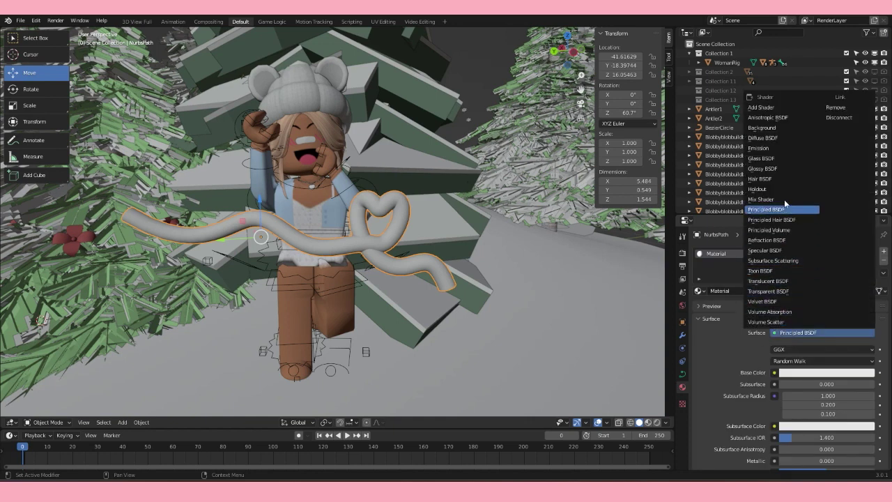
{"action": "left_click", "coordinate": [778, 159]}
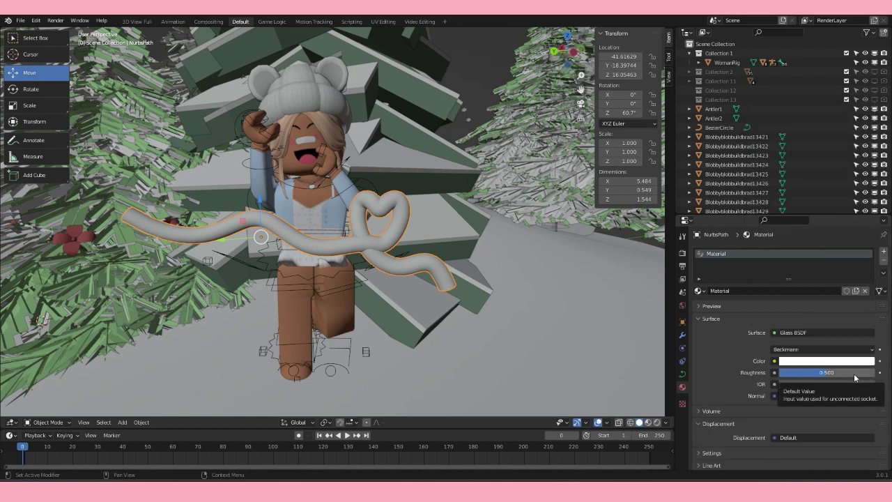
{"action": "left_click_drag", "start_coordinate": [853, 372], "coordinate": [818, 373]}
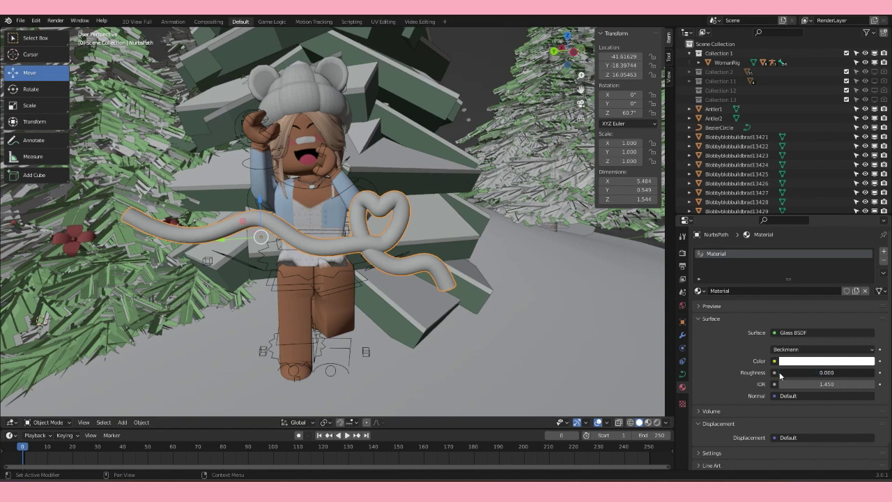
{"action": "left_click", "coordinate": [415, 221]}
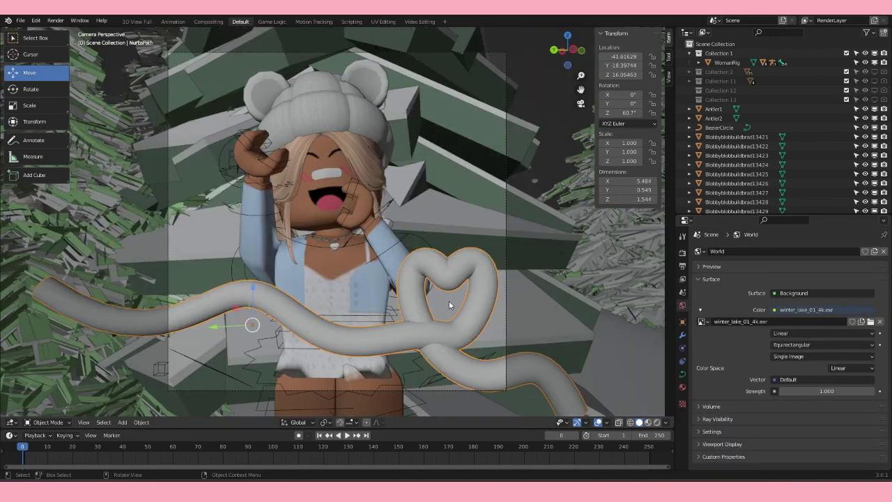
Step: Switch the viewport to Rendered shading and reselect the glass heart tube
{"action": "left_click", "coordinate": [657, 421]}
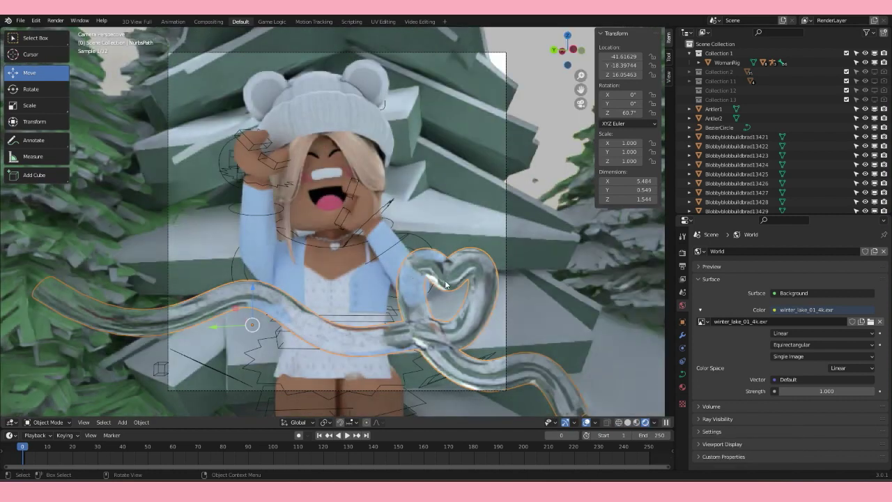
{"action": "left_click", "coordinate": [511, 225]}
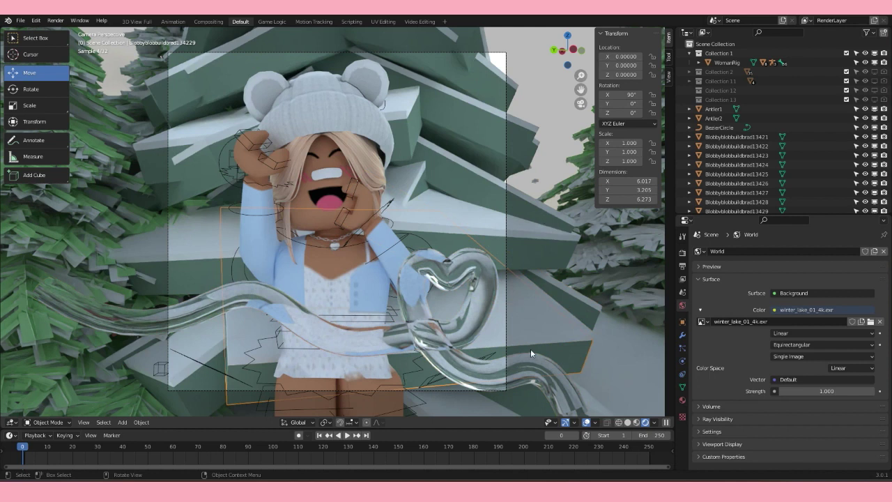
{"action": "left_click", "coordinate": [492, 376]}
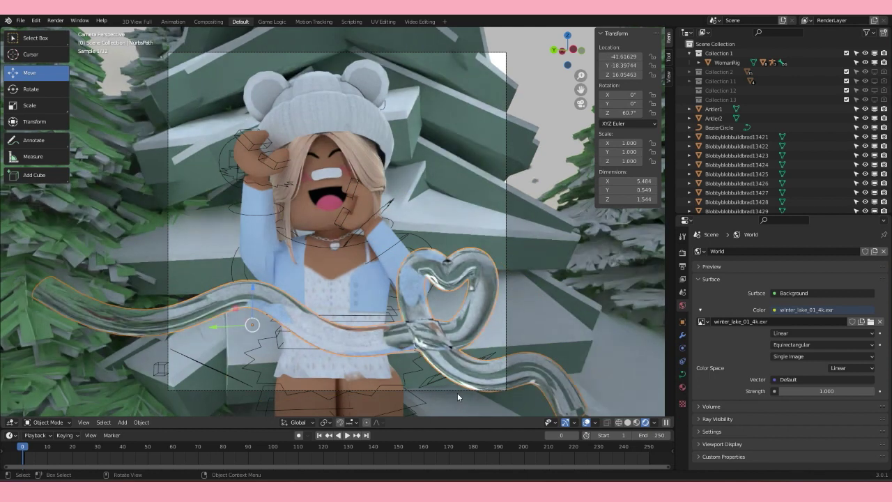